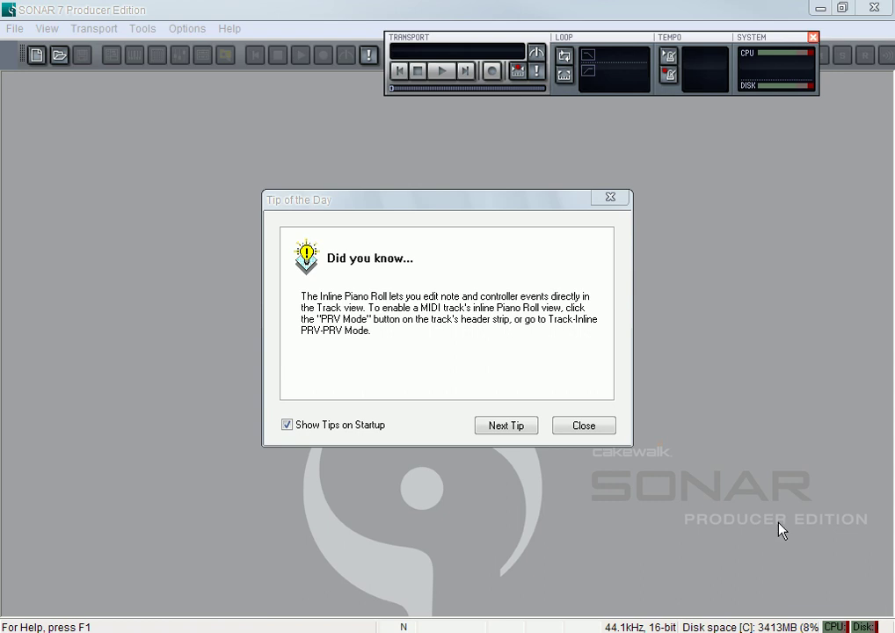
Step: Nudge the Tip of the Day dialog slightly down and to the right
mouse_move(440, 203)
mouse_down()
mouse_move(451, 204)
mouse_move(430, 193)
mouse_up()
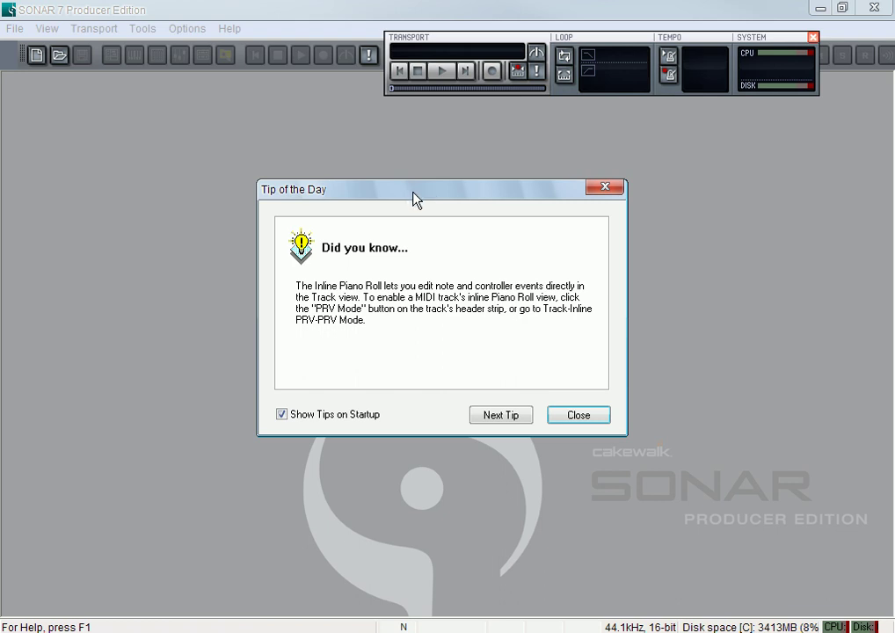
drag(413, 194, 430, 206)
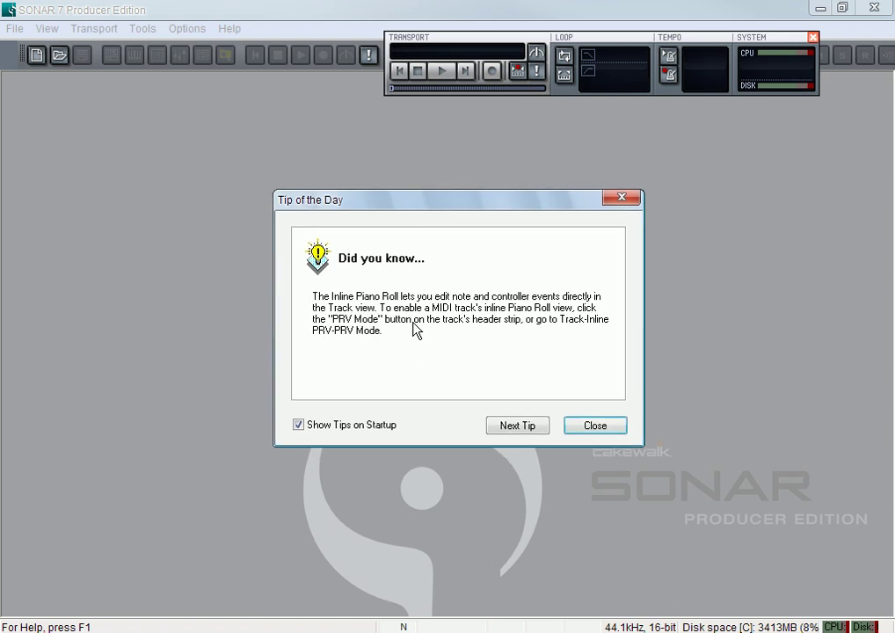
mouse_move(469, 206)
mouse_down()
mouse_move(469, 243)
mouse_move(468, 221)
mouse_up()
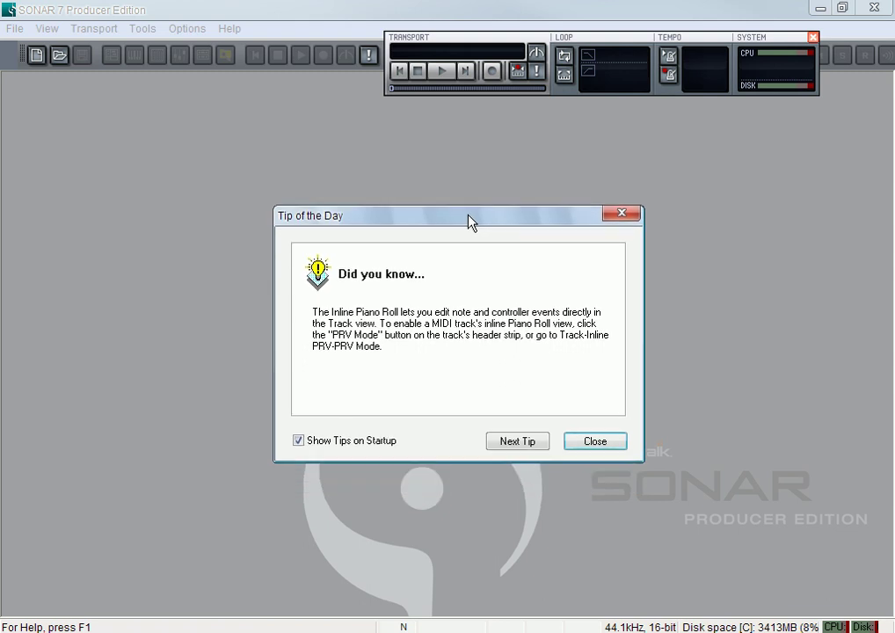
click(612, 444)
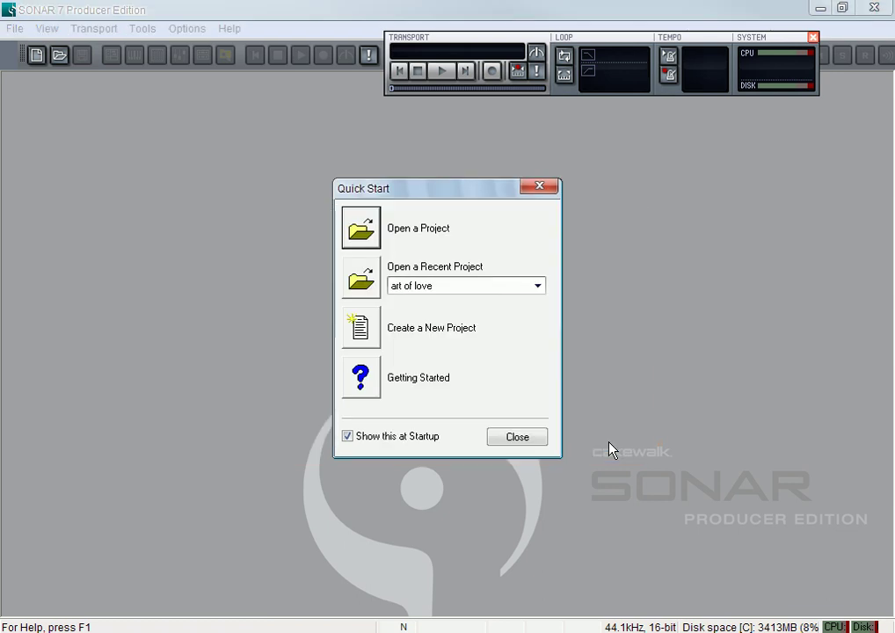
drag(416, 193, 441, 180)
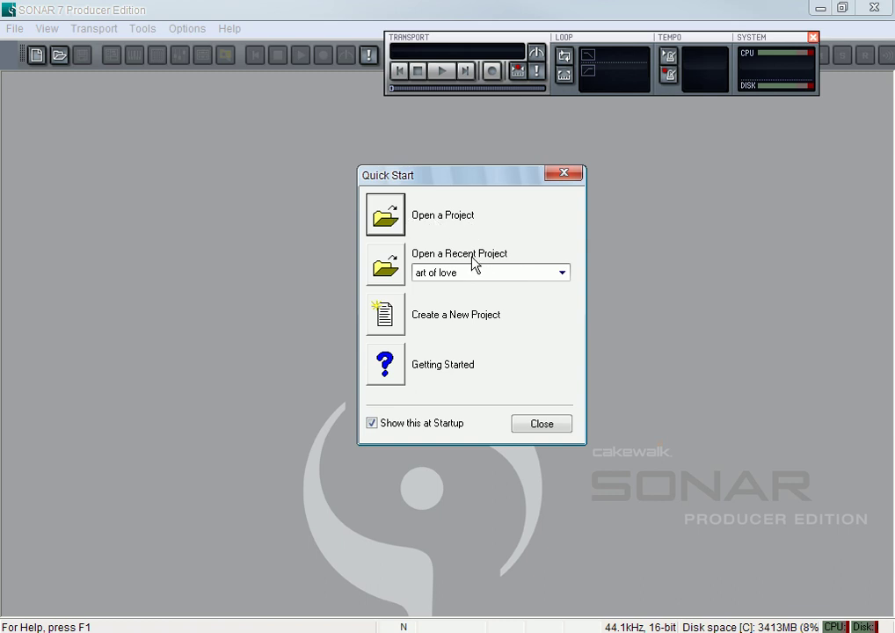
click(561, 273)
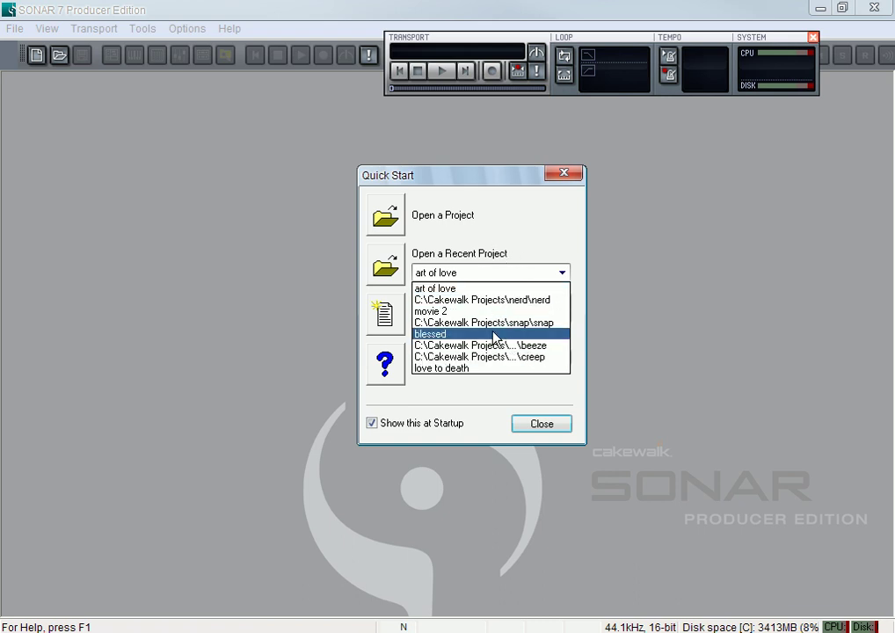
click(463, 249)
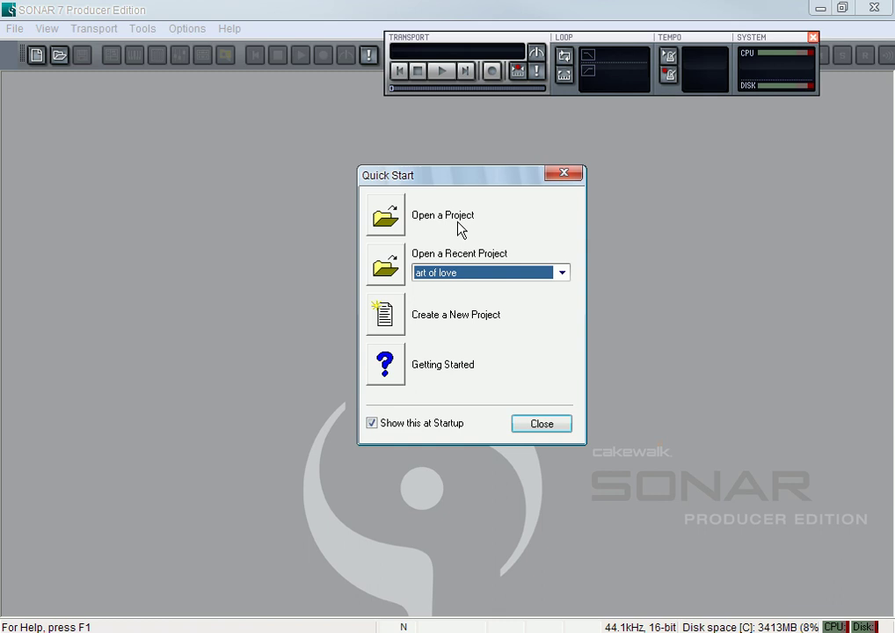
drag(458, 189, 453, 195)
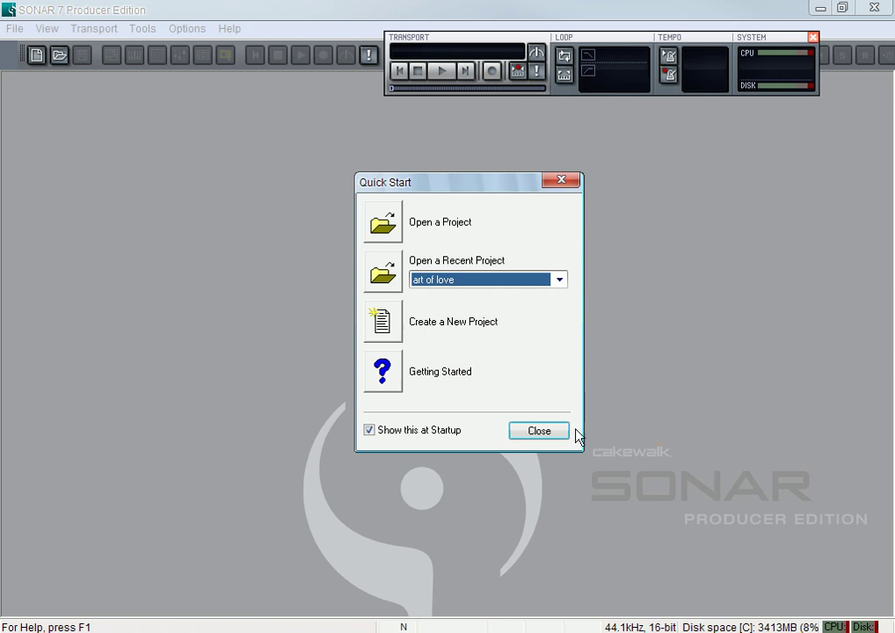
Step: Close the Quick Start dialog and click the New toolbar button
click(538, 430)
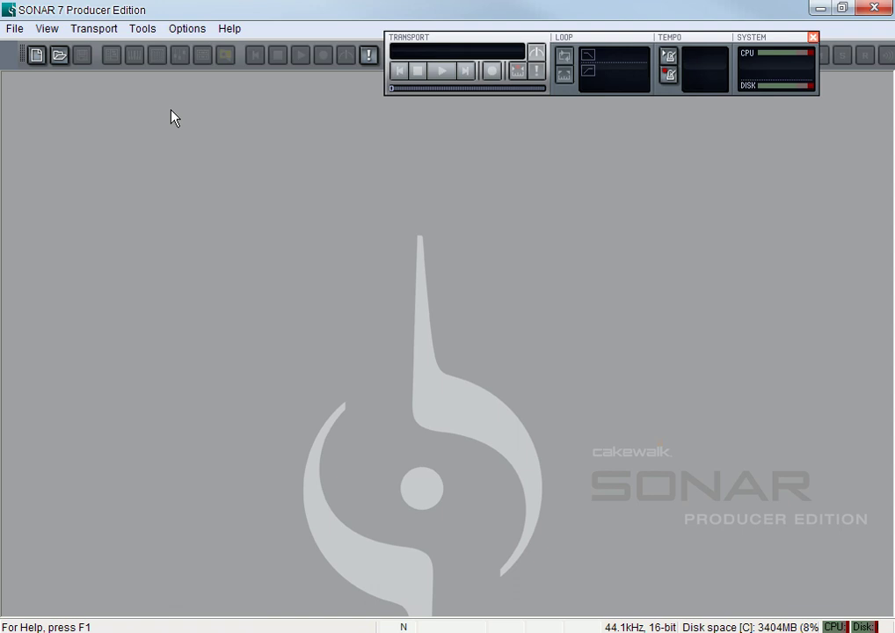
click(37, 56)
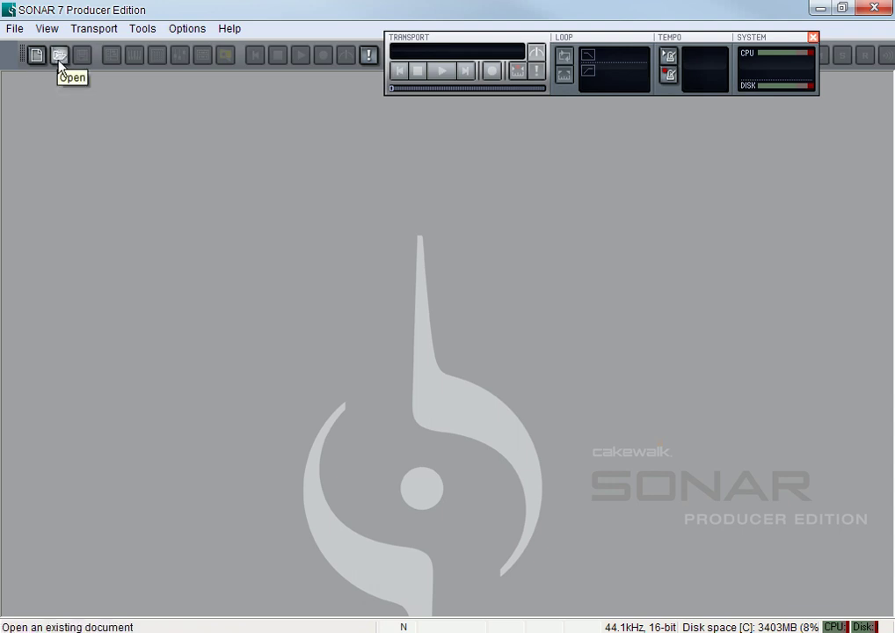
Step: Open the File menu to look over the recent projects list
click(12, 30)
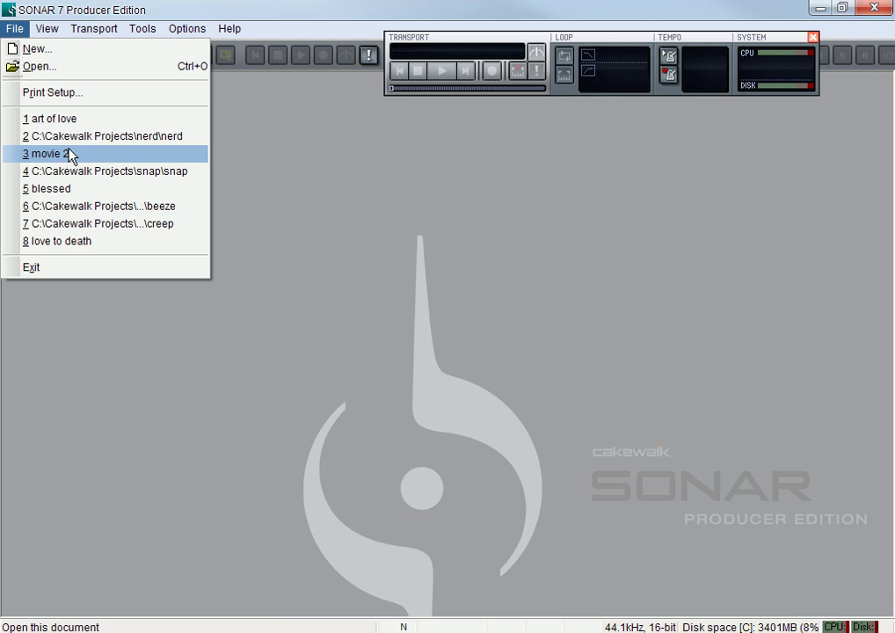
click(87, 58)
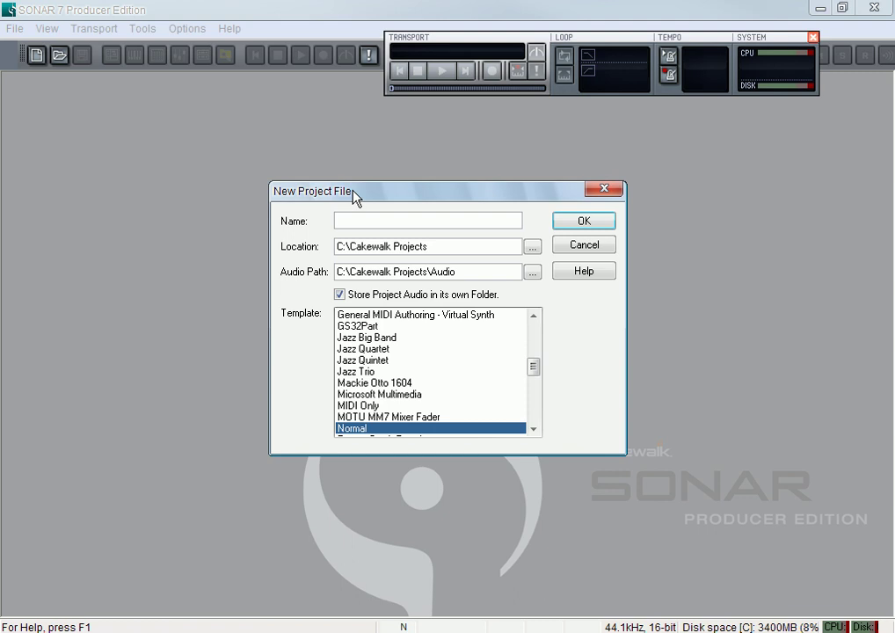
drag(353, 194, 346, 191)
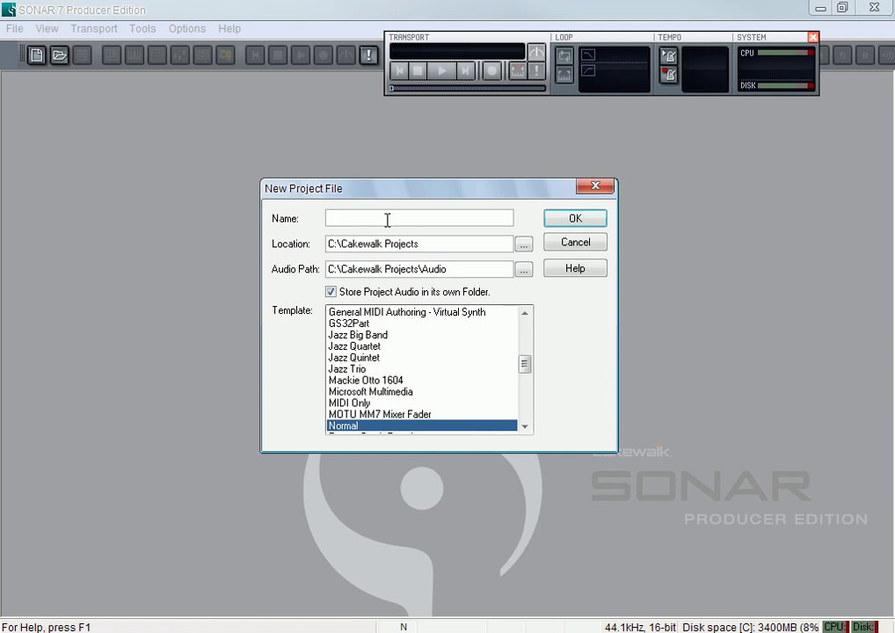
text(khbjjbh)
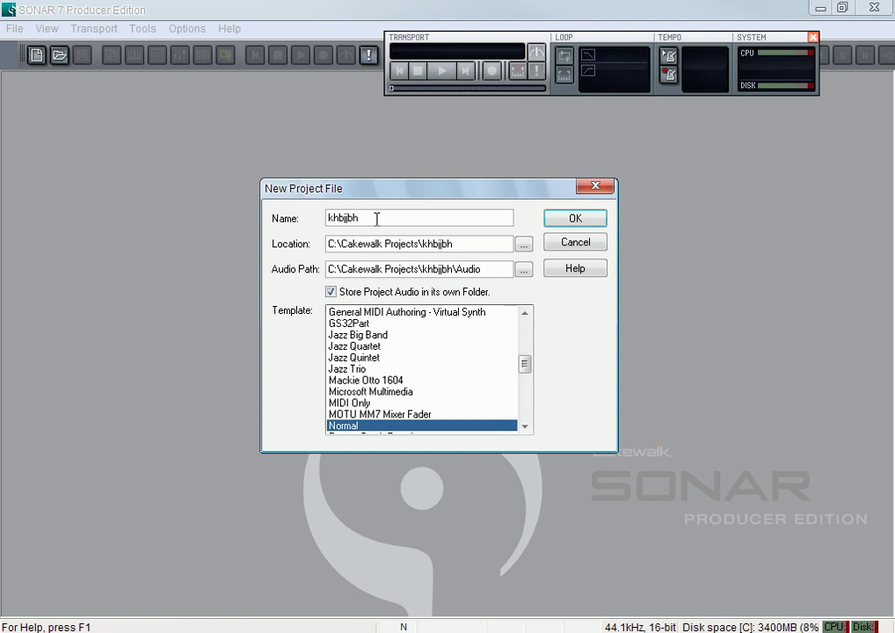
drag(358, 217, 335, 215)
key(BackSpace)
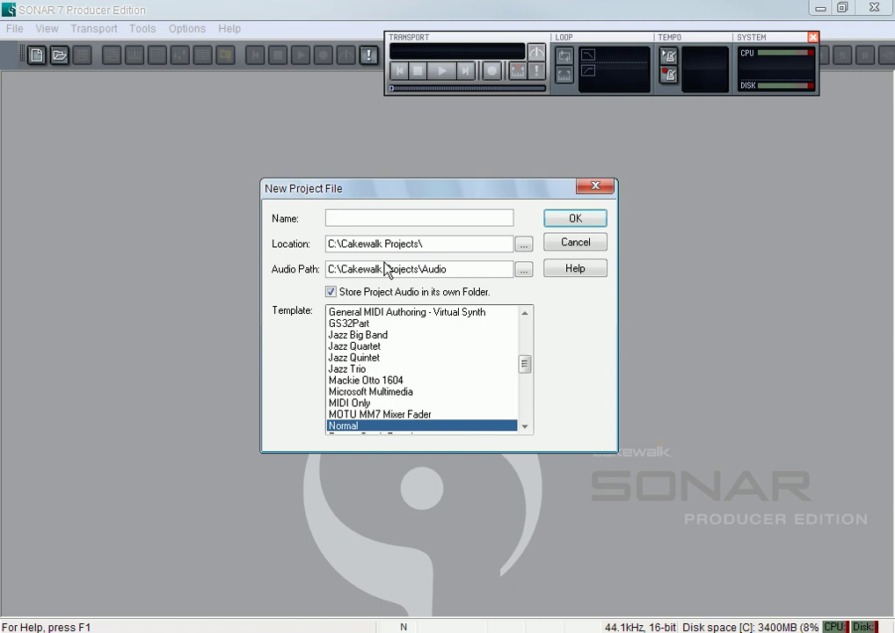
Step: Turn off Store Project Audio in its own Folder and select the 24 Track Audio template
click(333, 297)
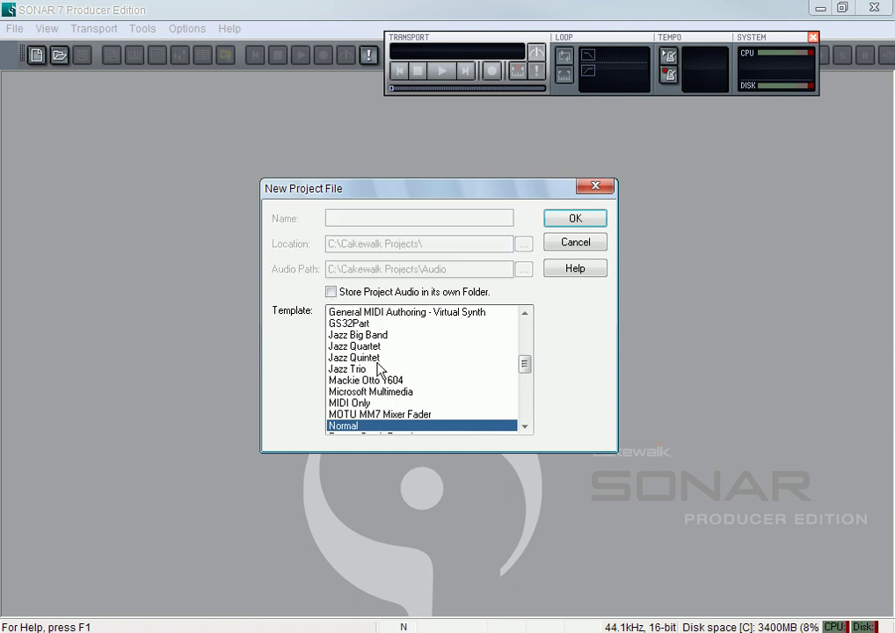
drag(524, 362, 536, 303)
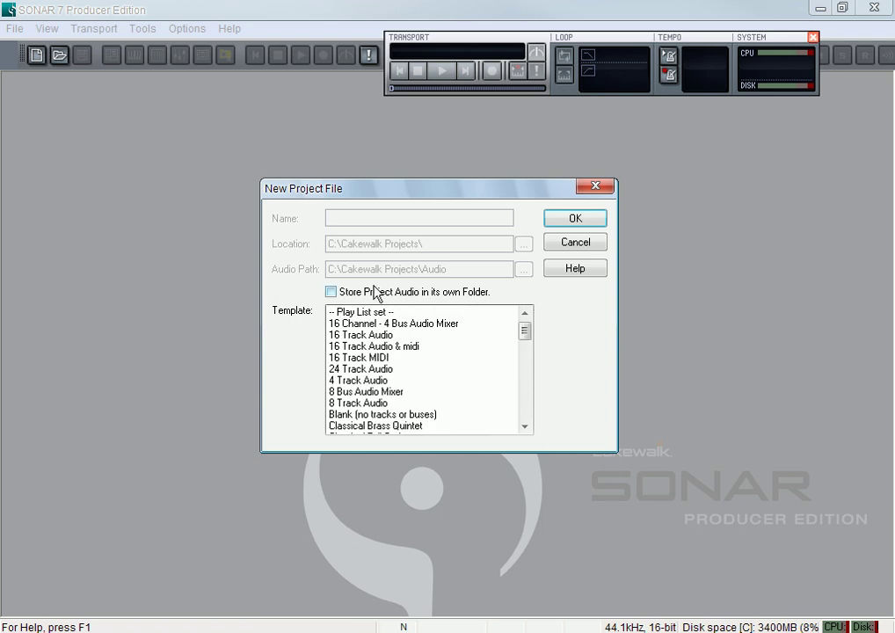
click(380, 324)
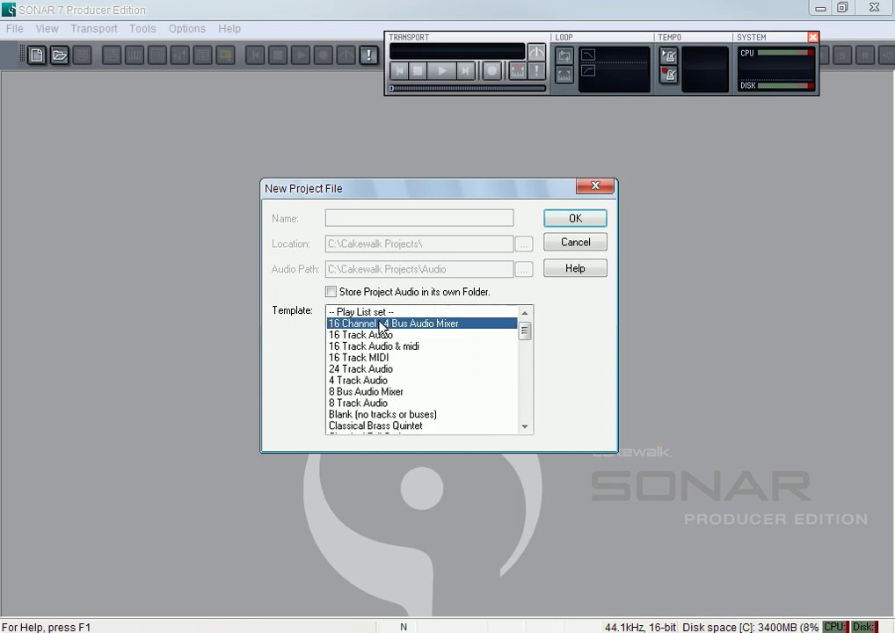
click(384, 335)
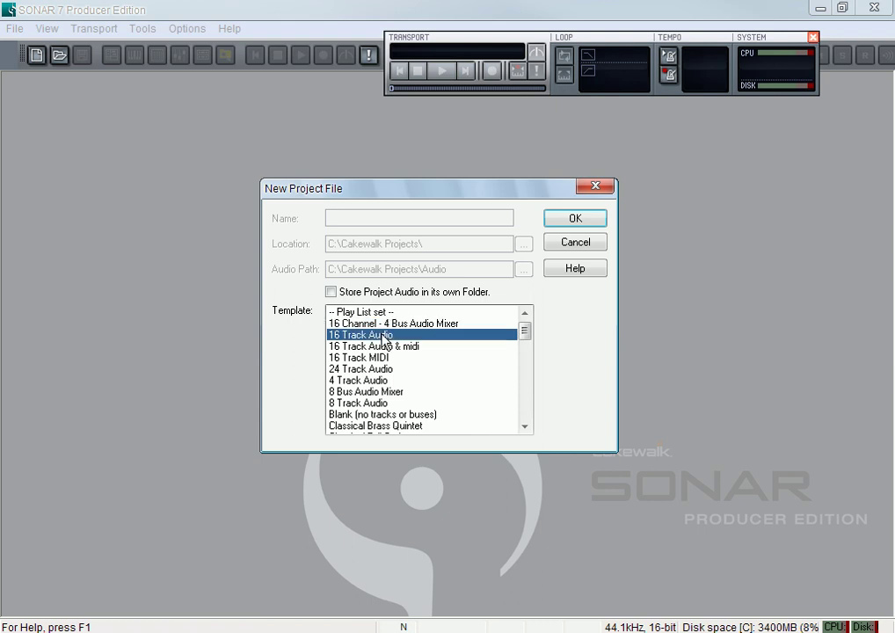
click(386, 346)
click(392, 357)
click(396, 369)
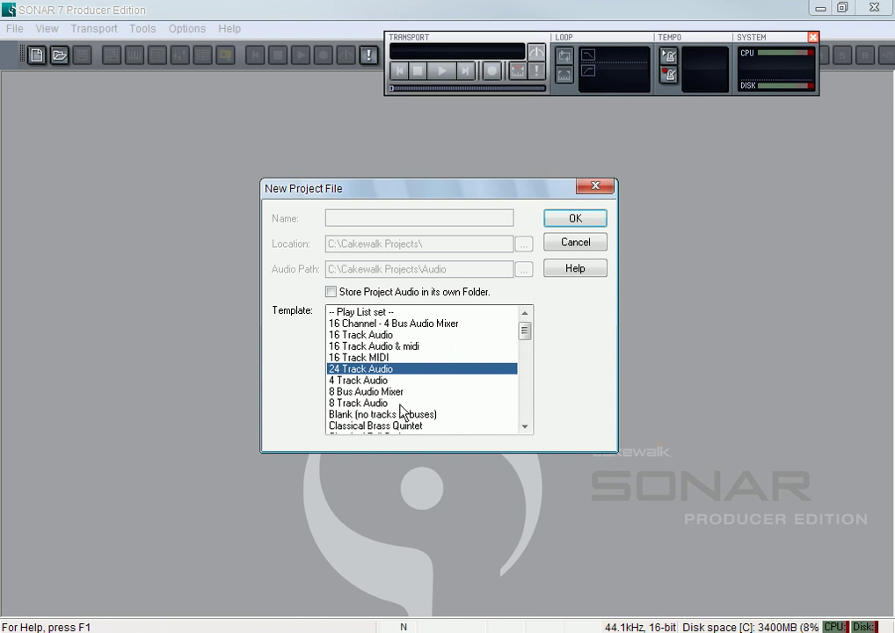
Step: Browse templates from 8 Track Audio and Blank through to Classical Piano Trio
click(351, 402)
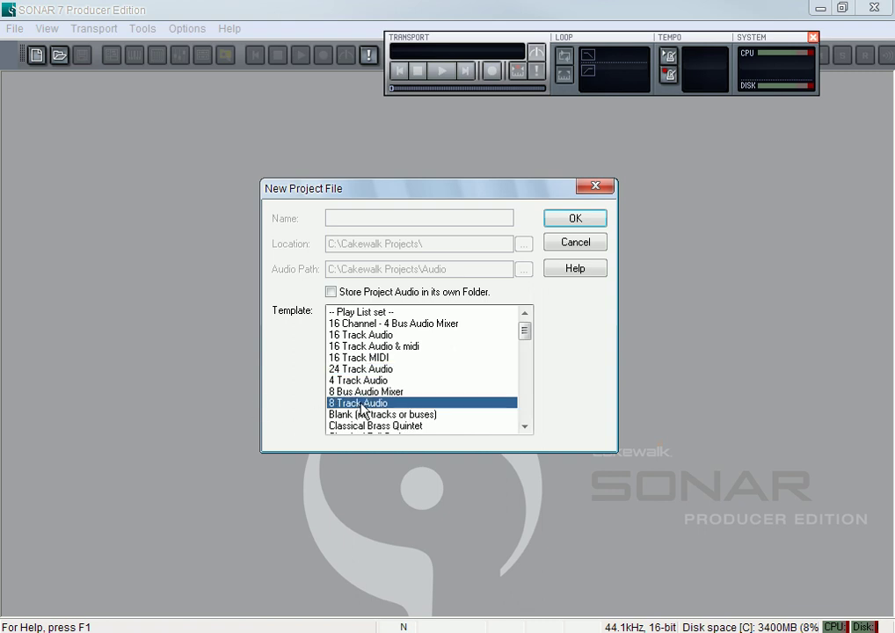
click(525, 427)
click(524, 427)
click(524, 427)
click(524, 427)
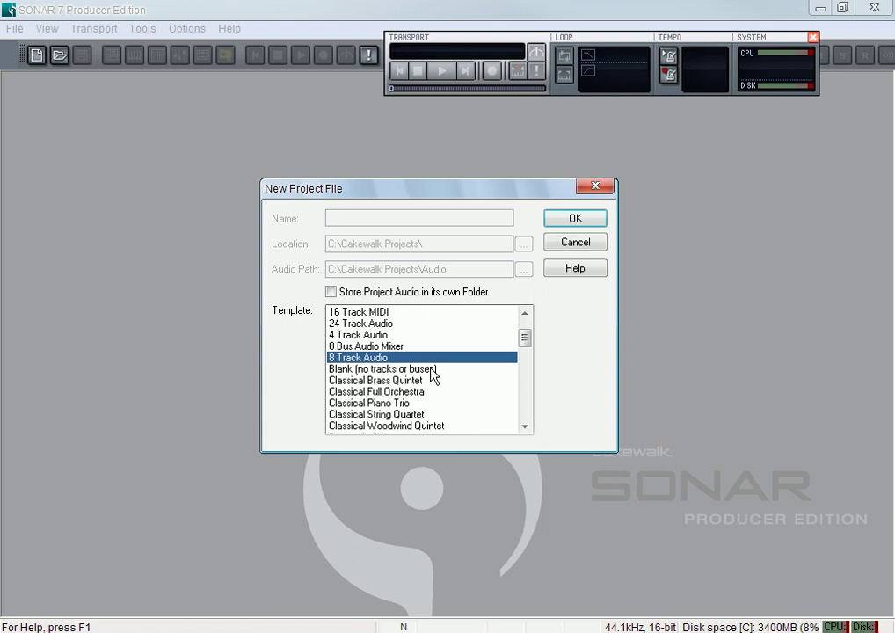
click(429, 369)
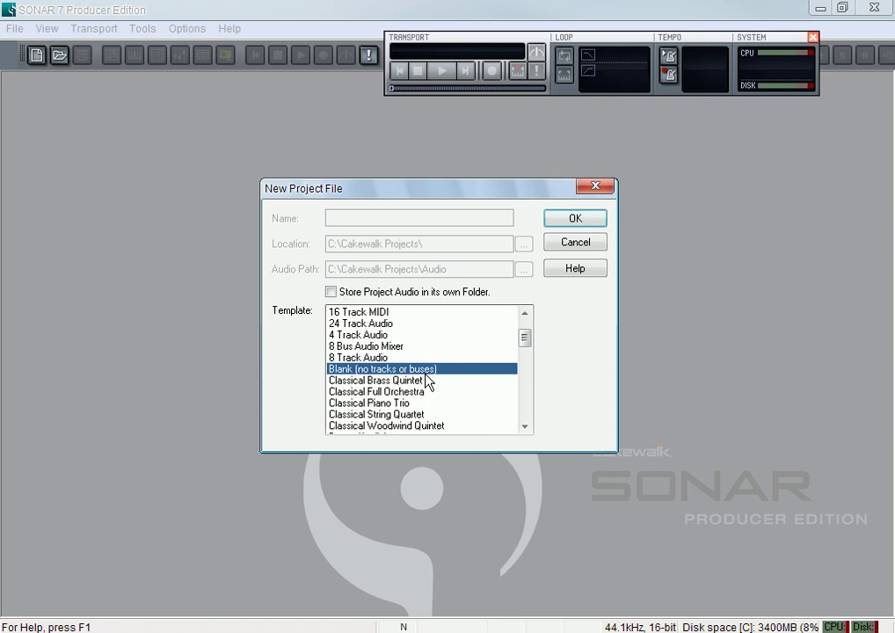
click(423, 382)
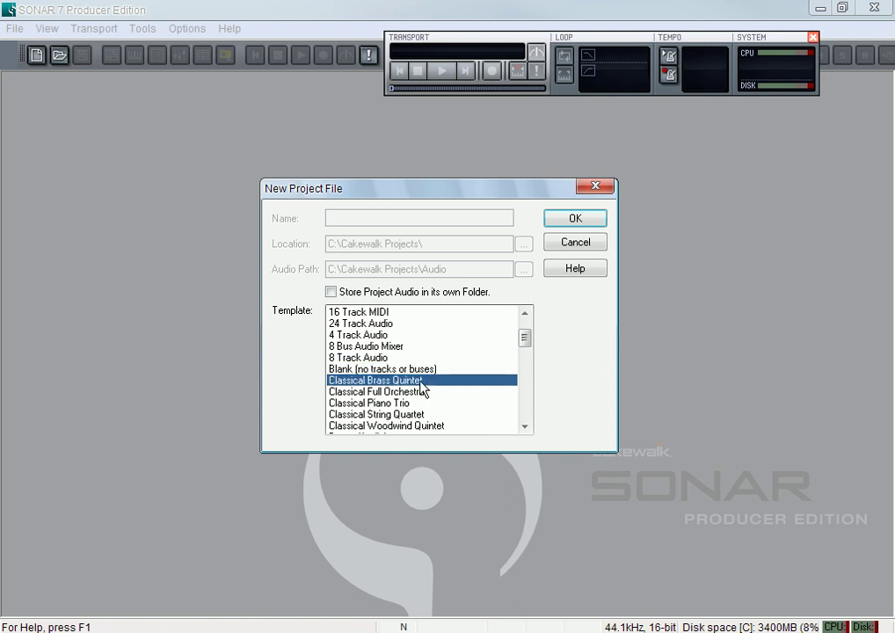
click(415, 392)
click(418, 402)
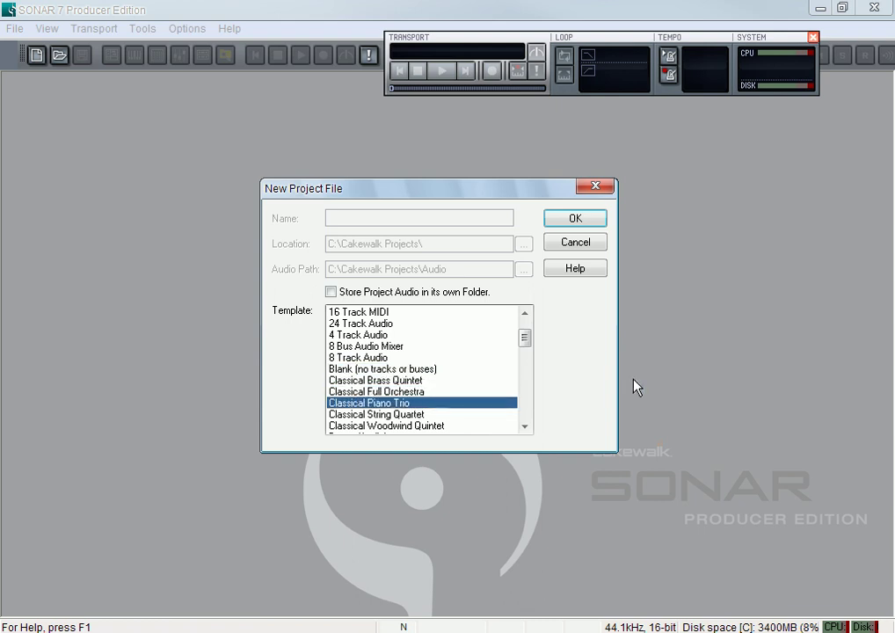
drag(523, 338, 526, 350)
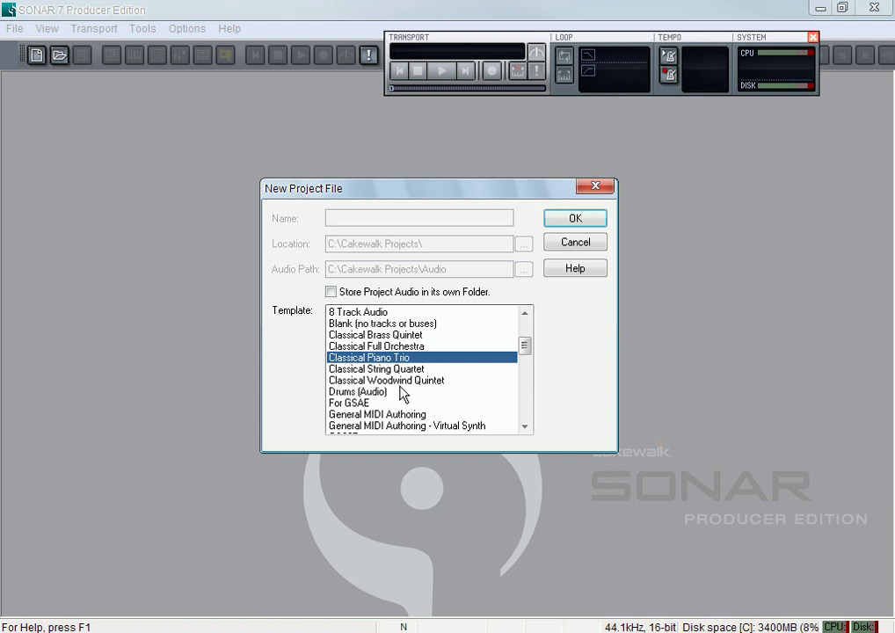
Step: Scroll further down the Template list, highlighting the Mackie Otto 1604 template
click(525, 426)
click(525, 426)
click(525, 426)
click(525, 426)
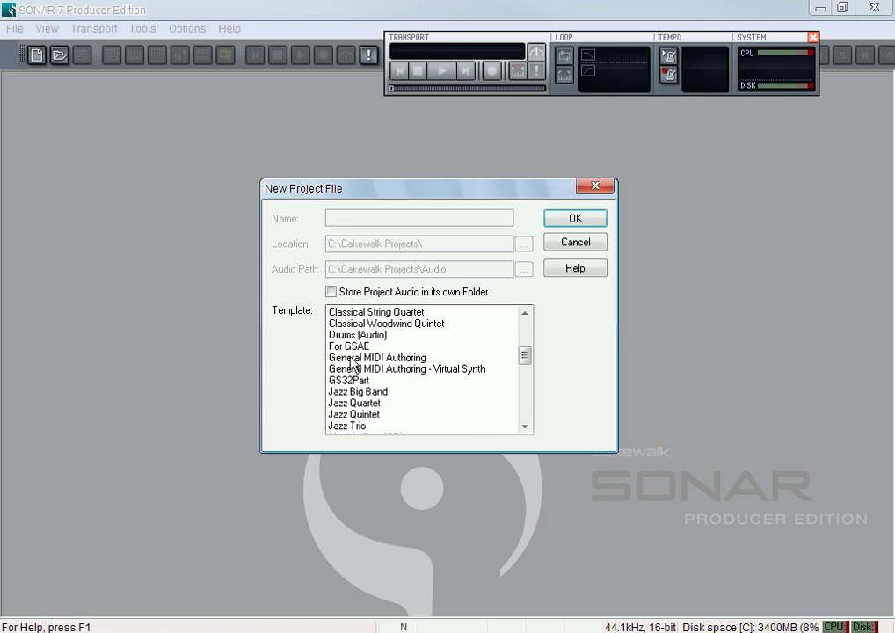
click(525, 426)
click(525, 426)
click(525, 426)
click(525, 426)
click(525, 426)
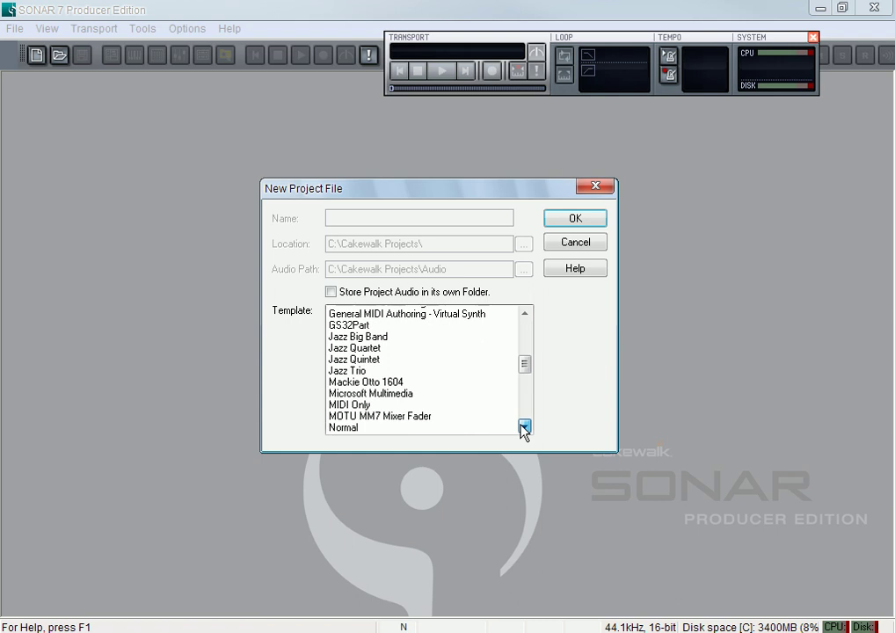
click(525, 426)
click(525, 426)
click(524, 426)
click(377, 348)
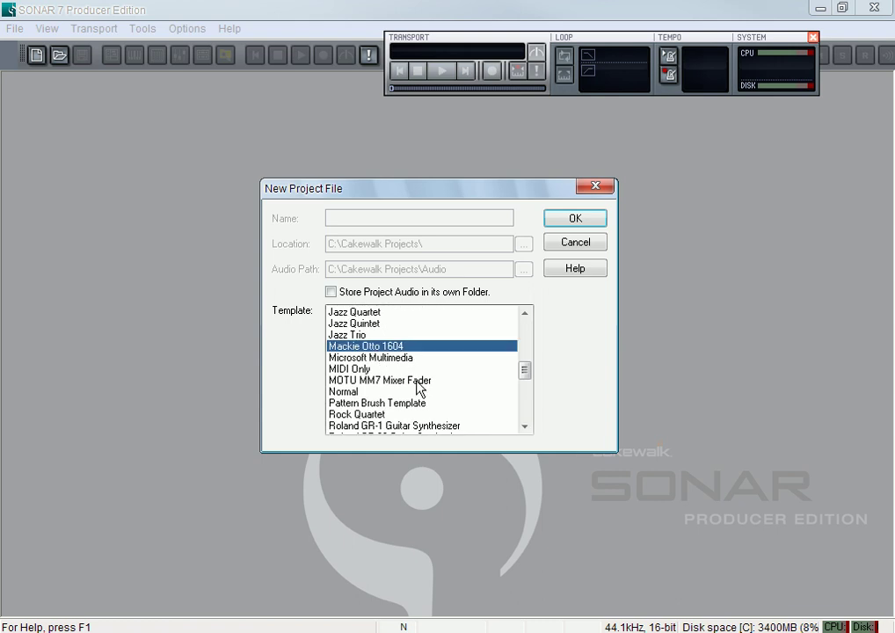
click(525, 426)
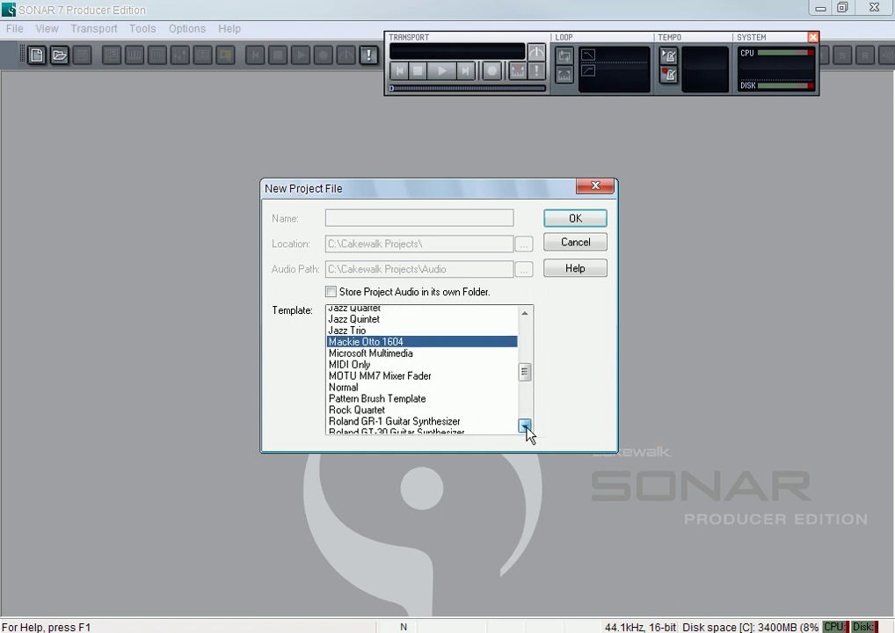
click(525, 426)
click(525, 426)
click(525, 426)
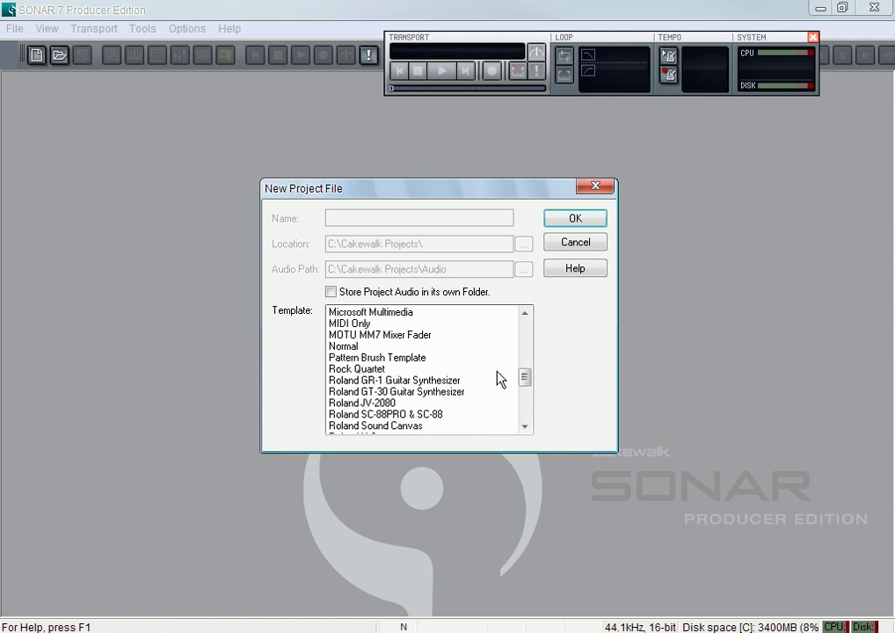
drag(524, 376, 532, 412)
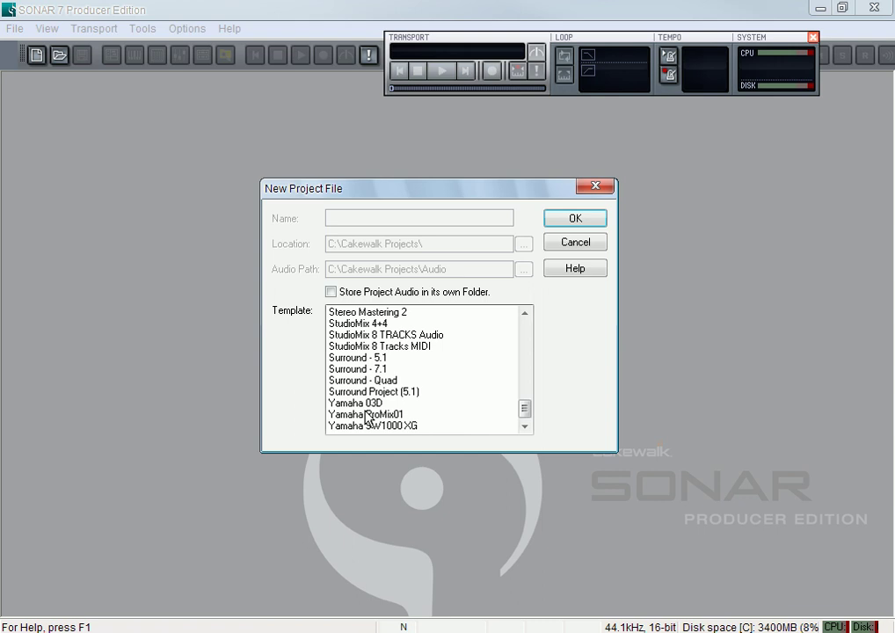
Step: Highlight Stereo Mastering 2, then scroll back and select the Normal template
click(385, 313)
click(525, 313)
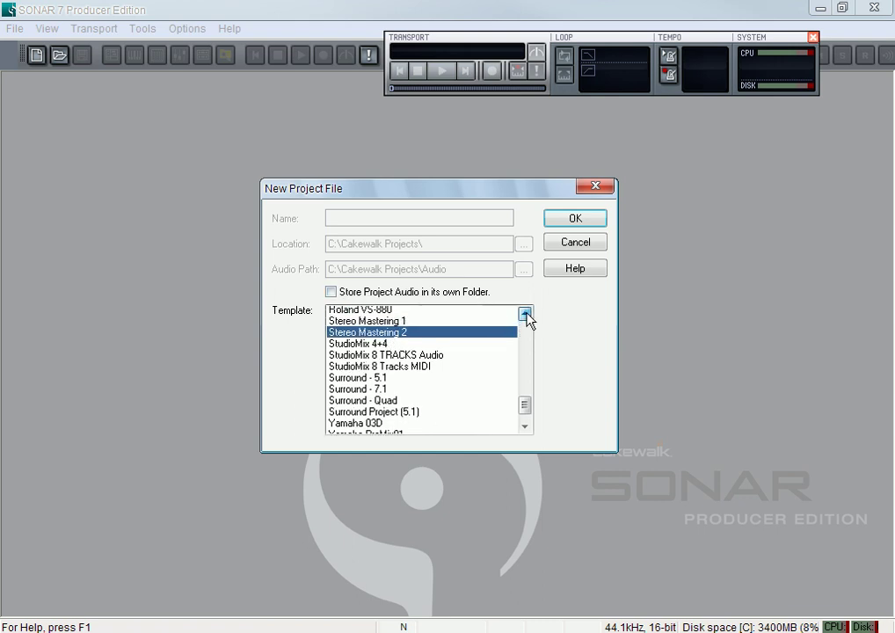
click(524, 313)
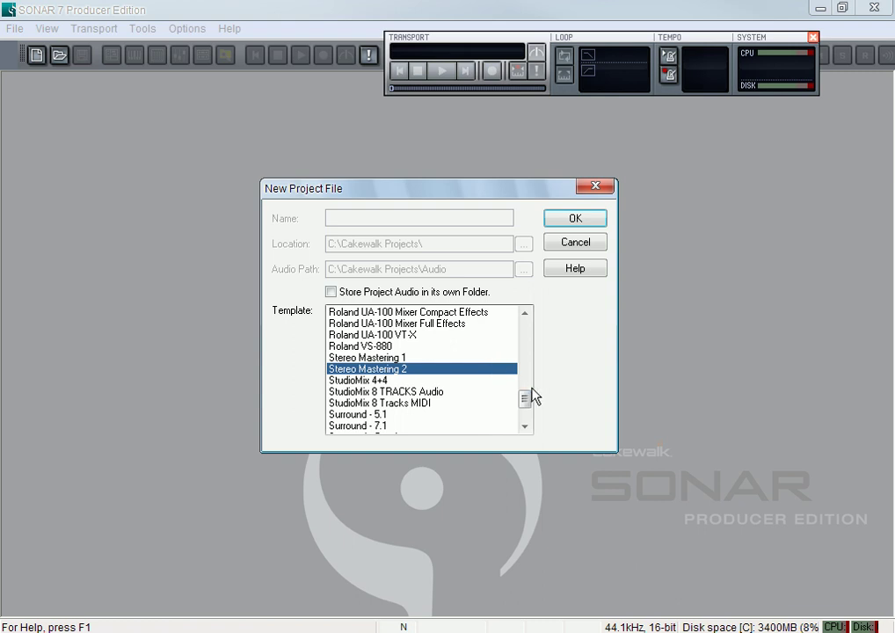
drag(524, 399, 531, 373)
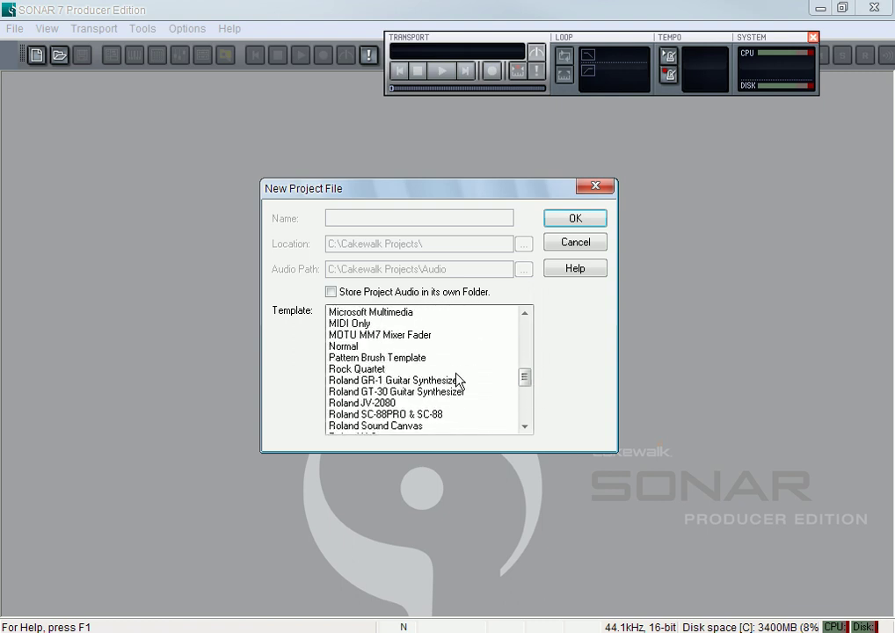
click(425, 346)
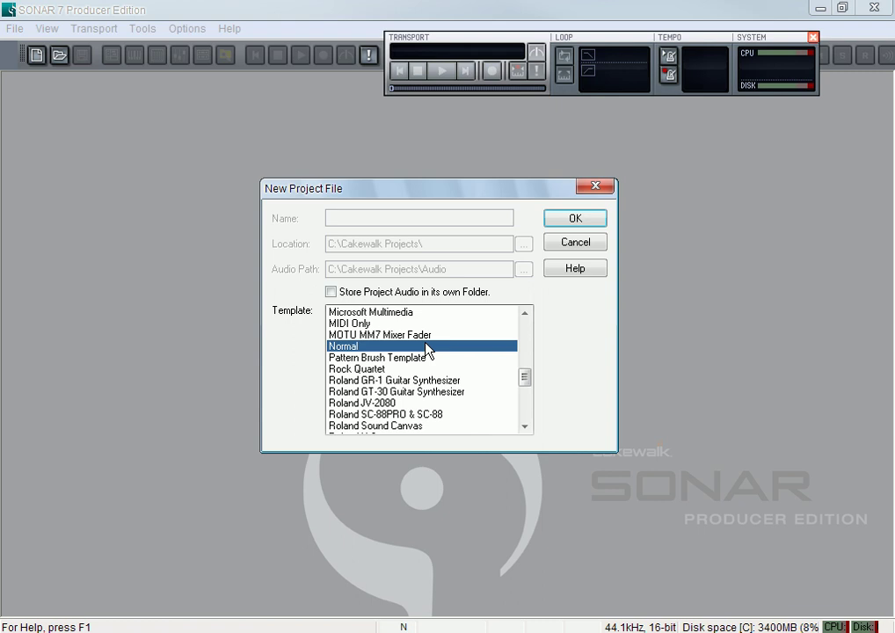
Step: Create the project from the Normal template and move the Synth Rack window to the right
click(574, 220)
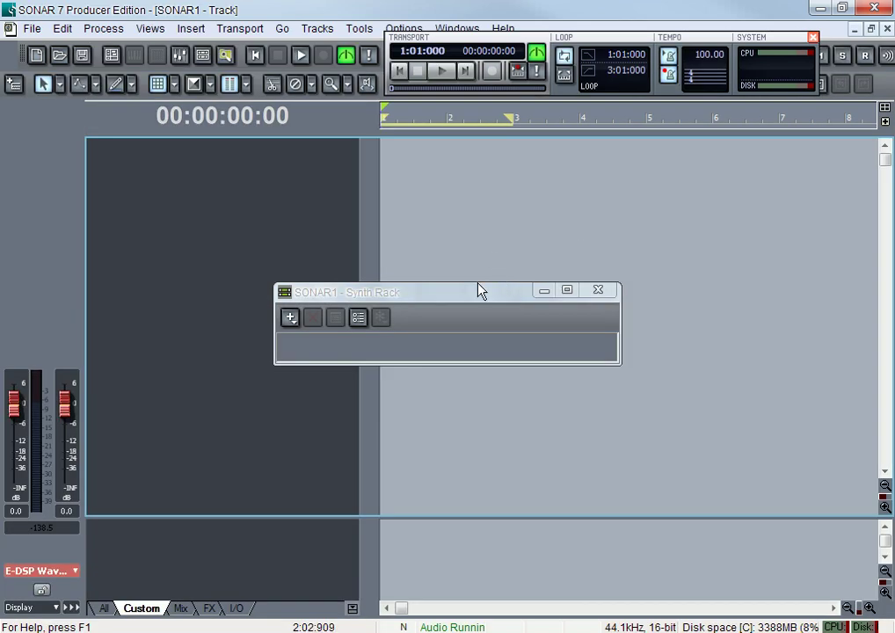
drag(479, 292, 571, 227)
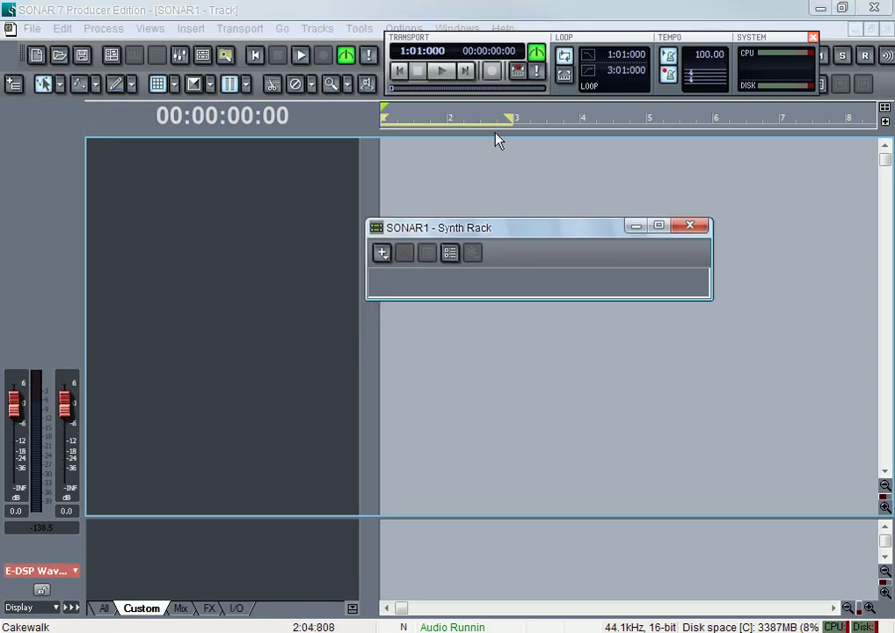
drag(540, 232, 613, 244)
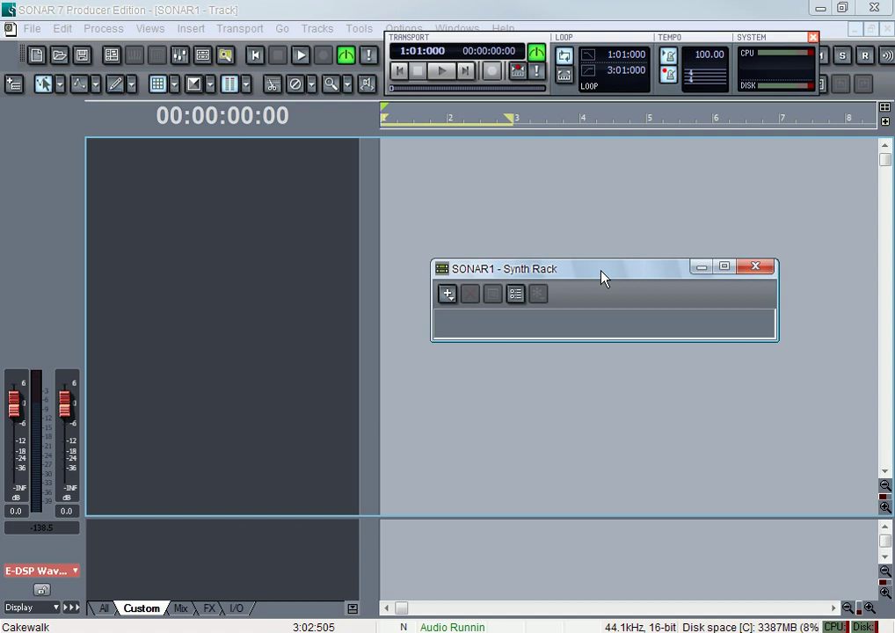
drag(601, 278, 599, 273)
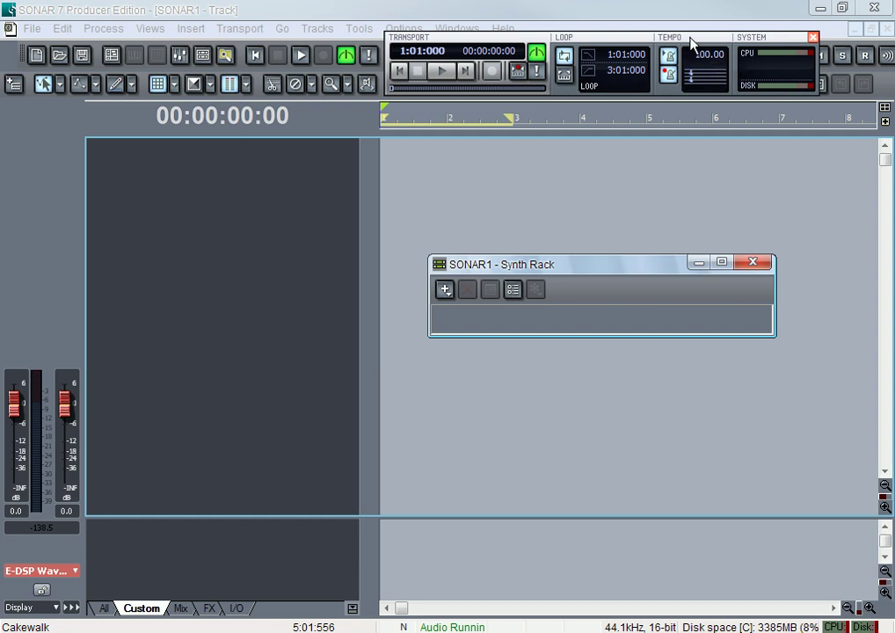
Step: Close the floating Transport toolbar and confirm the tempo at 100.00
drag(691, 42, 681, 151)
click(799, 147)
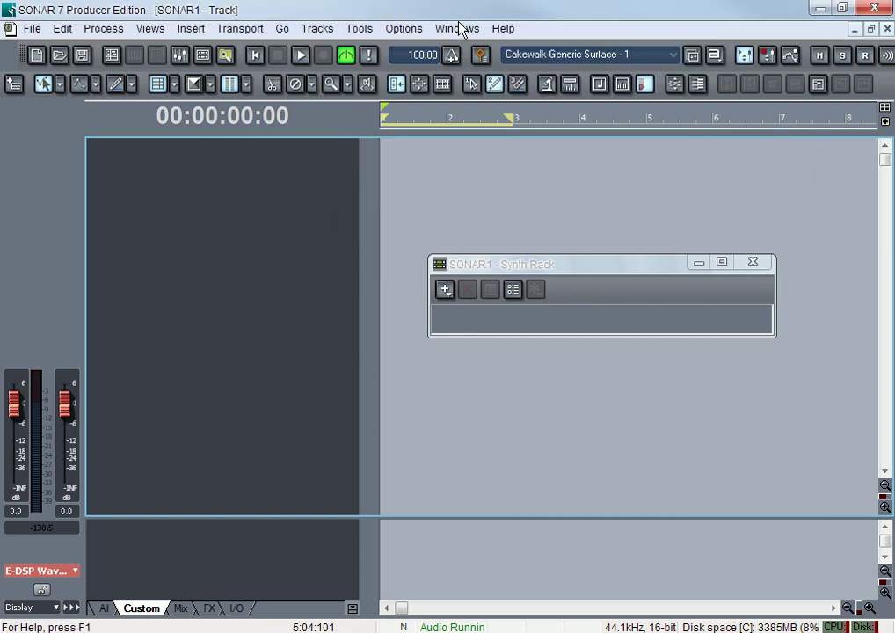
click(420, 54)
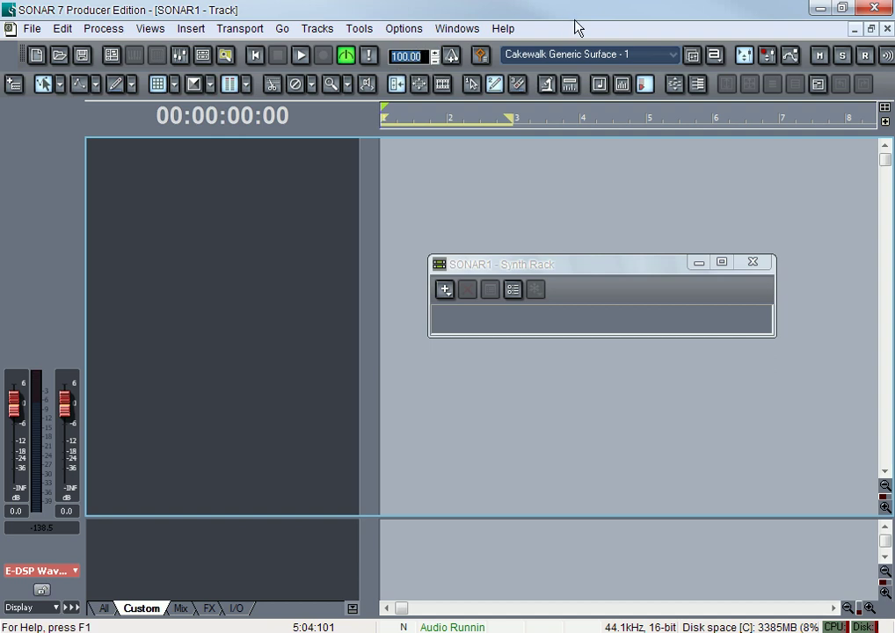
key(Return)
Step: Move the Synth Rack window up-left and close the project with Ctrl+F4
drag(547, 262, 521, 237)
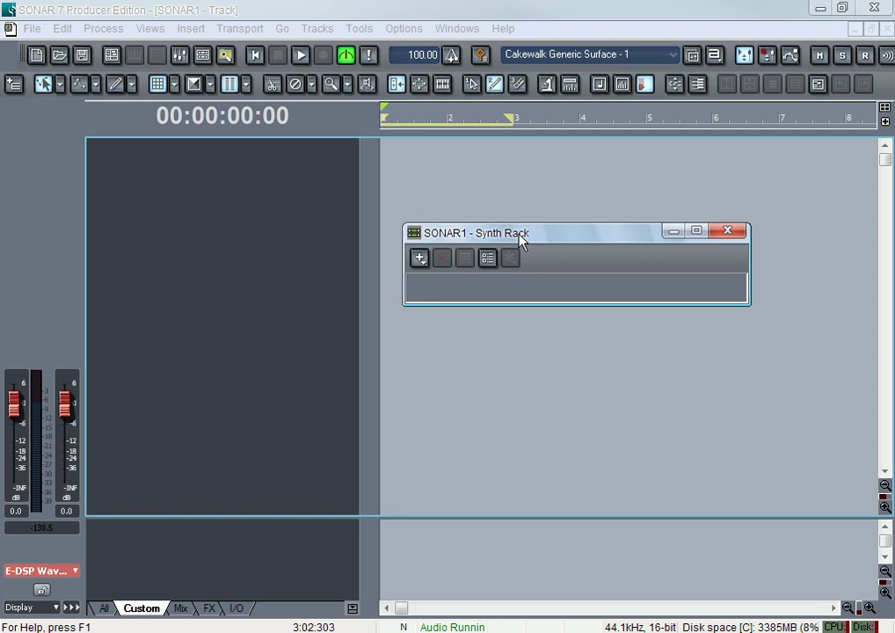
click(378, 13)
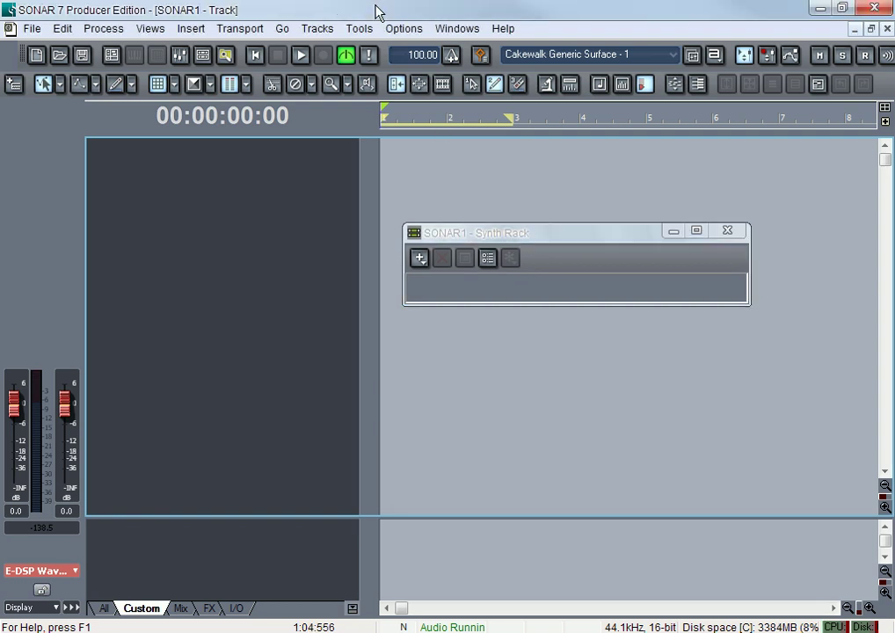
key(ctrl+F4)
key(ctrl+F4)
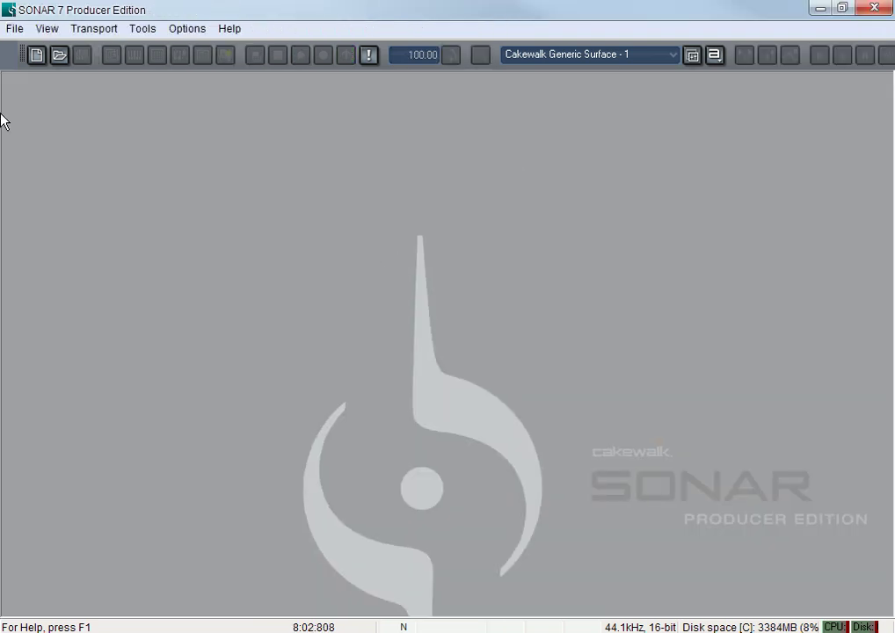
Step: Start a new project on the Blank (no tracks or buses) template with own-folder audio storage off
click(36, 54)
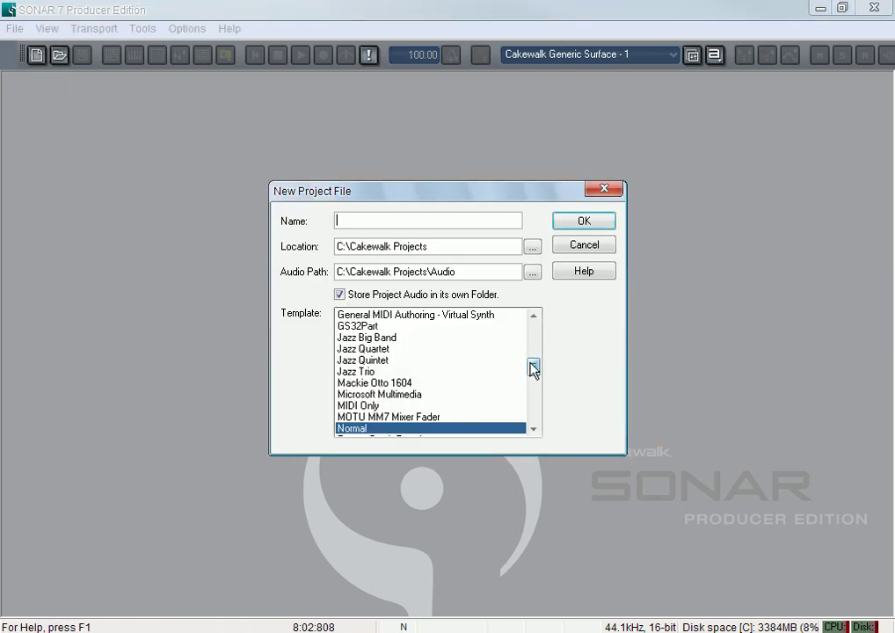
drag(534, 365, 535, 334)
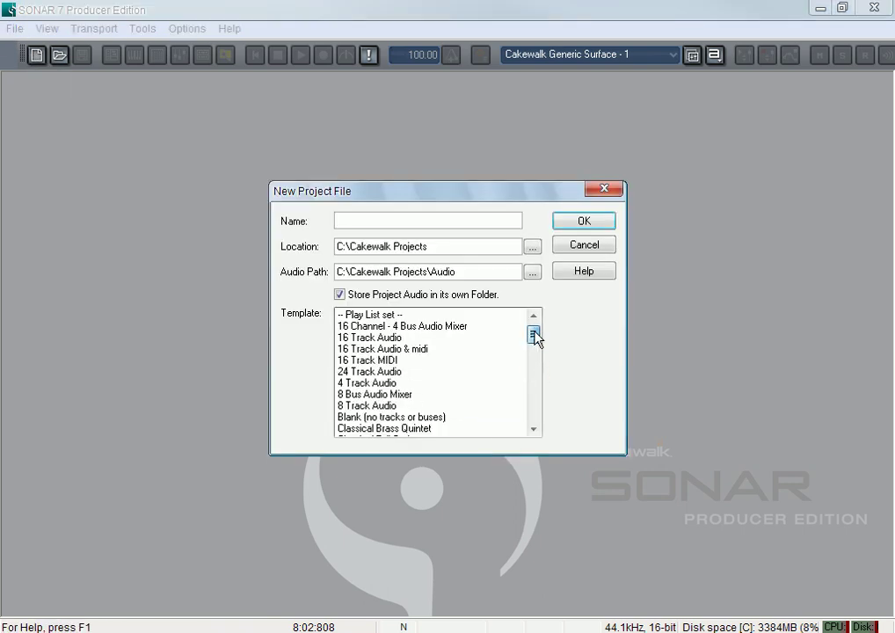
click(422, 417)
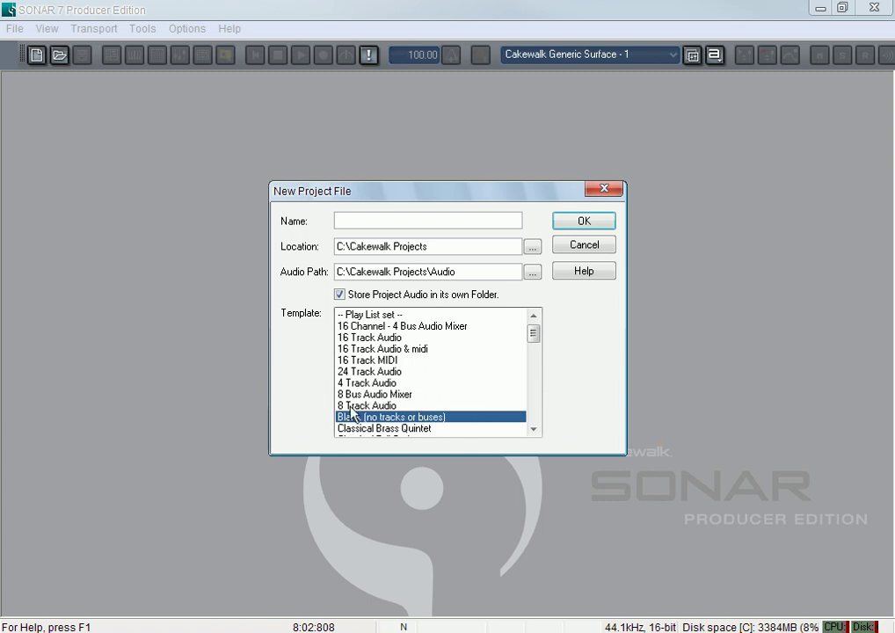
click(339, 295)
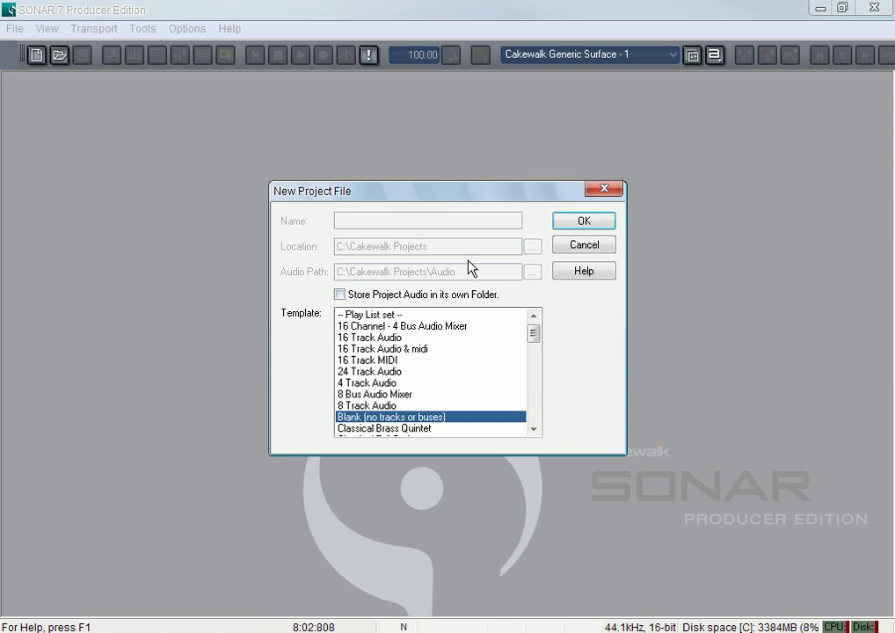
Step: Create the blank SONAR2 project and delete Track 1 from its header's context menu
click(585, 223)
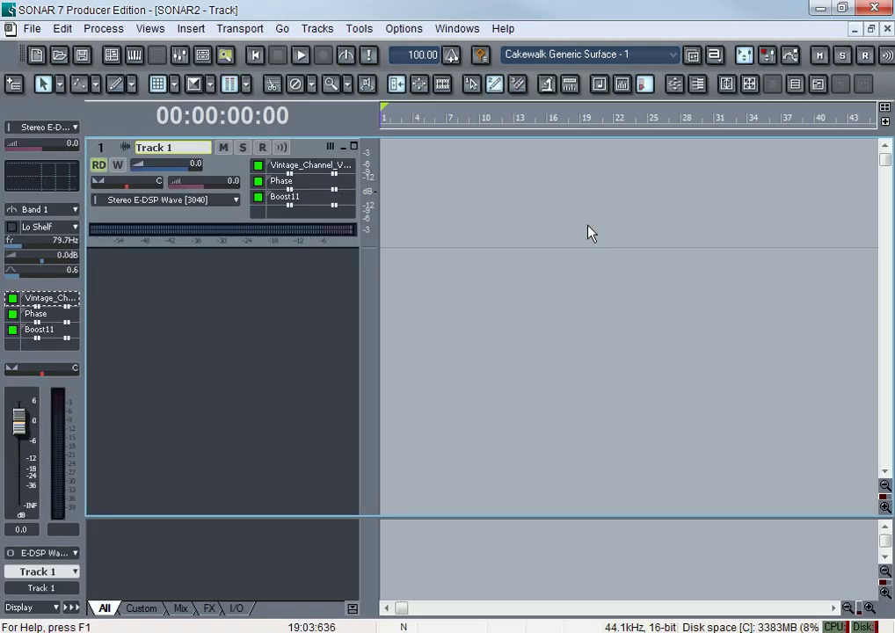
right_click(315, 167)
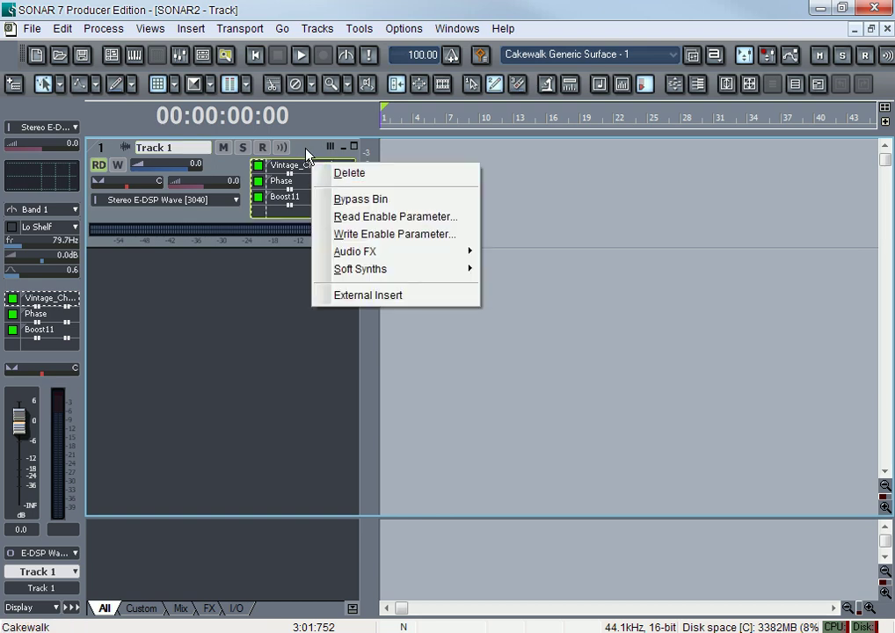
click(362, 153)
right_click(233, 167)
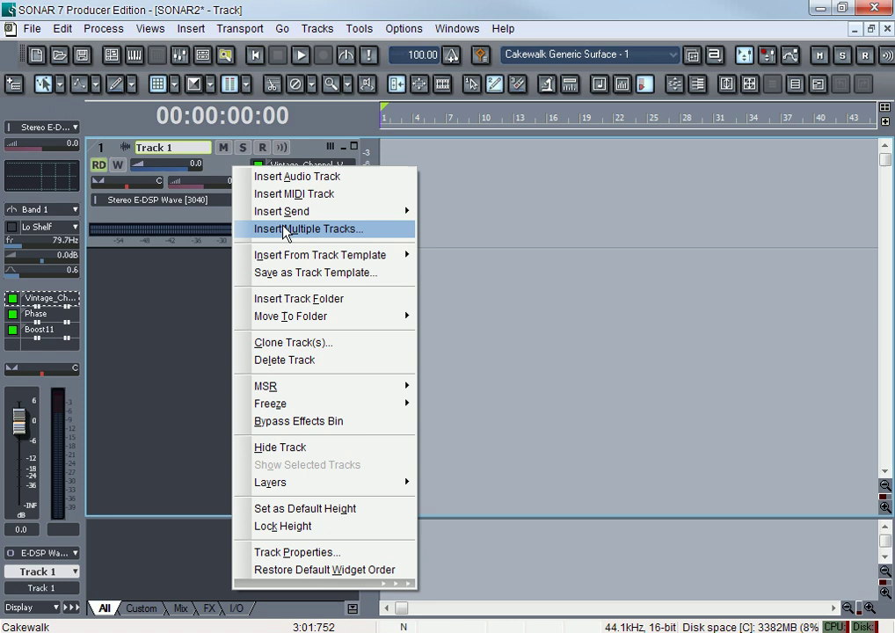
click(312, 363)
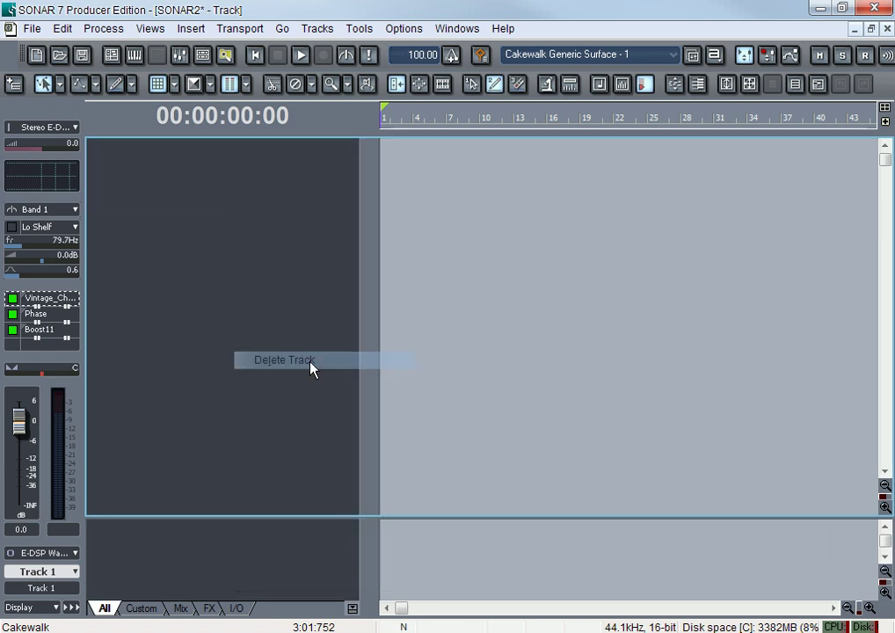